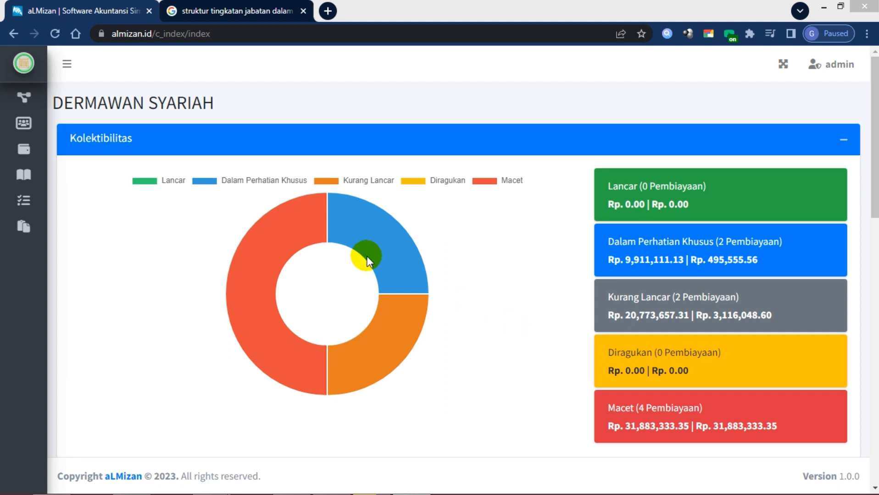
Go to Master Data > Daftar Anggota and start a new member with Tambah Anggota
mouse_move(320, 206)
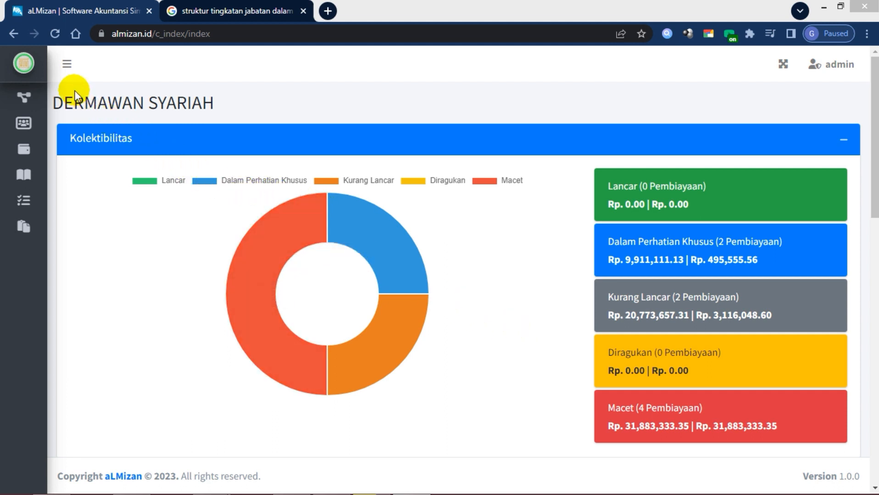
click(68, 66)
click(78, 125)
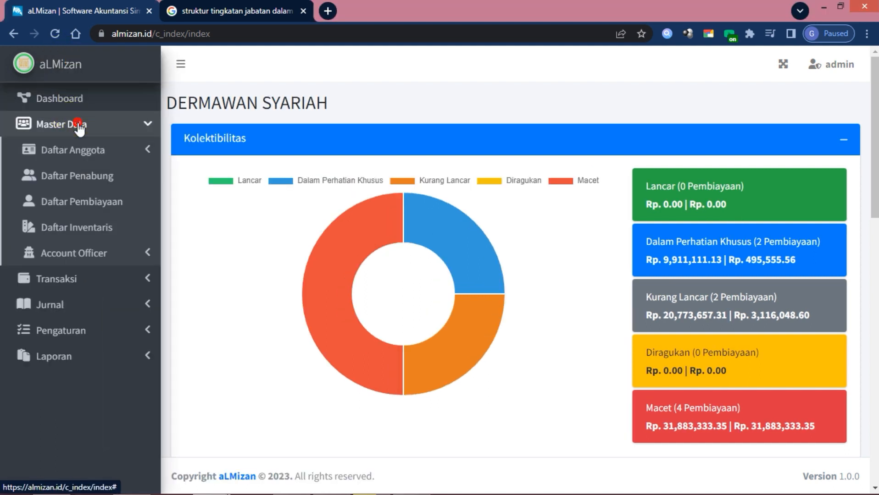
click(76, 150)
click(76, 175)
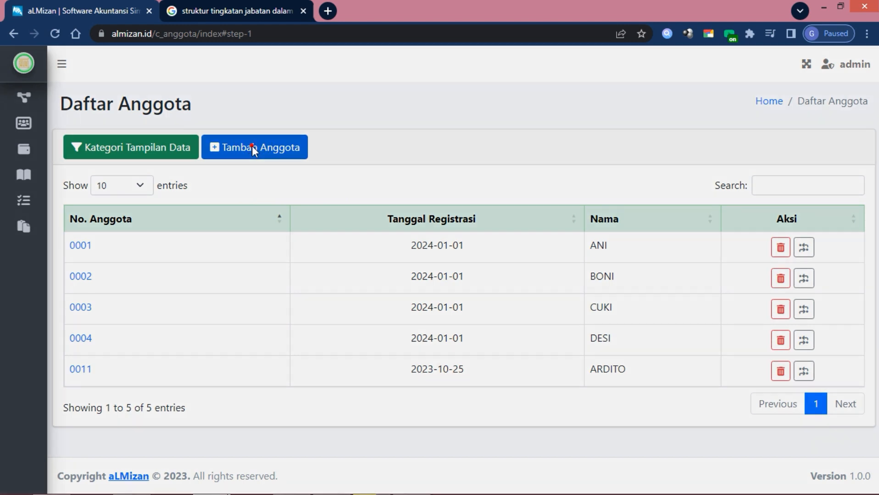
click(253, 150)
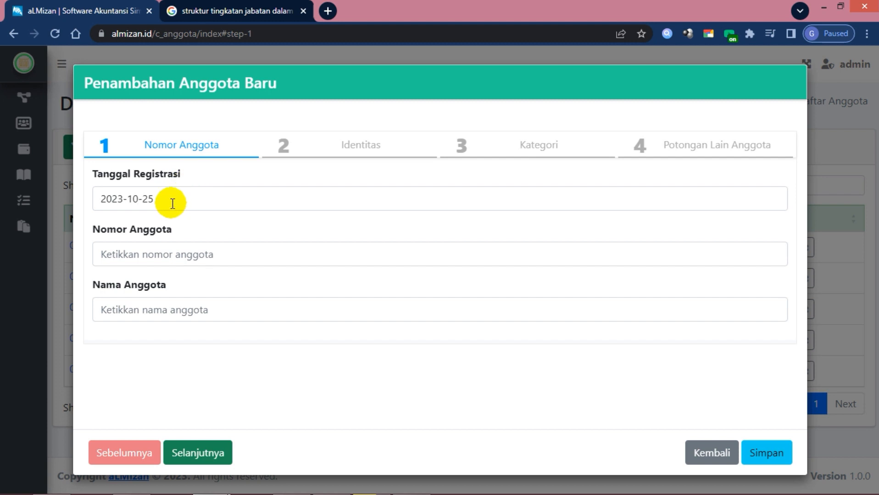
Enter the new member's number in Nomor Anggota and their name in Nama Anggota
click(171, 252)
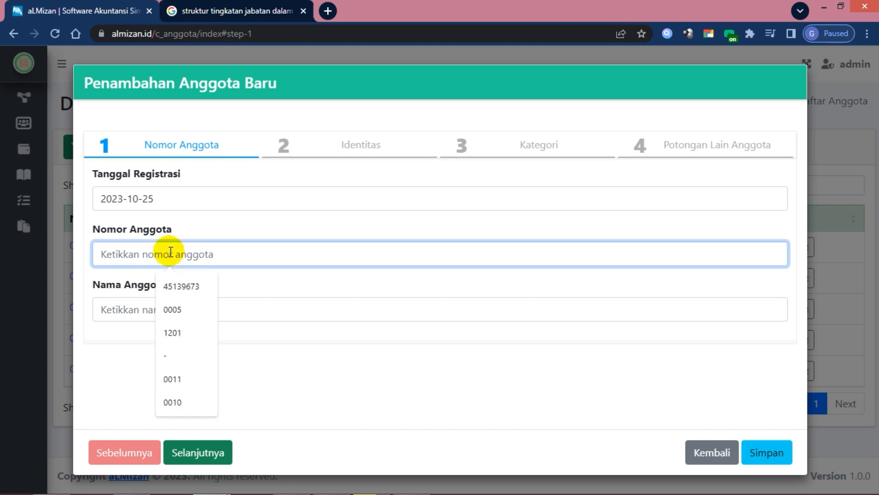
text(00)
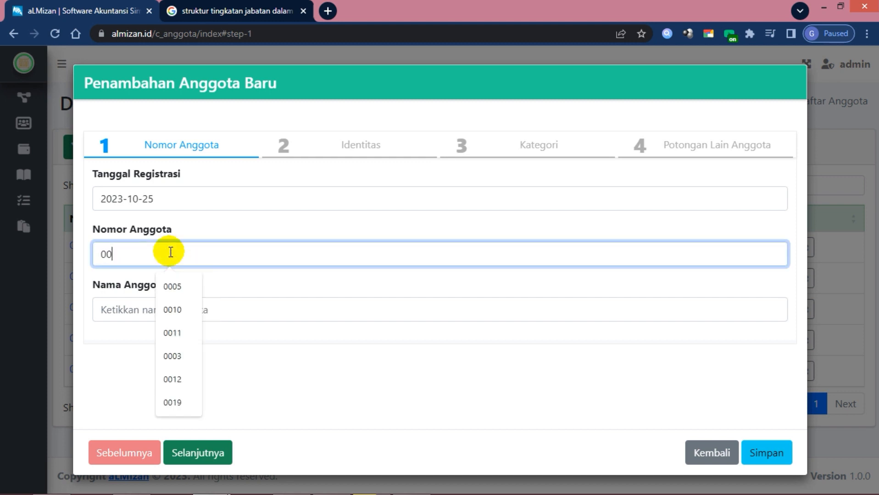
text(15)
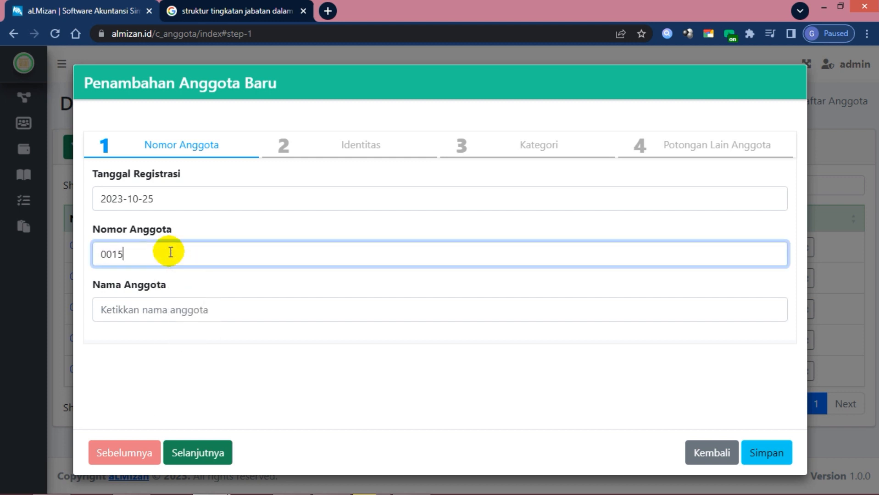
click(164, 308)
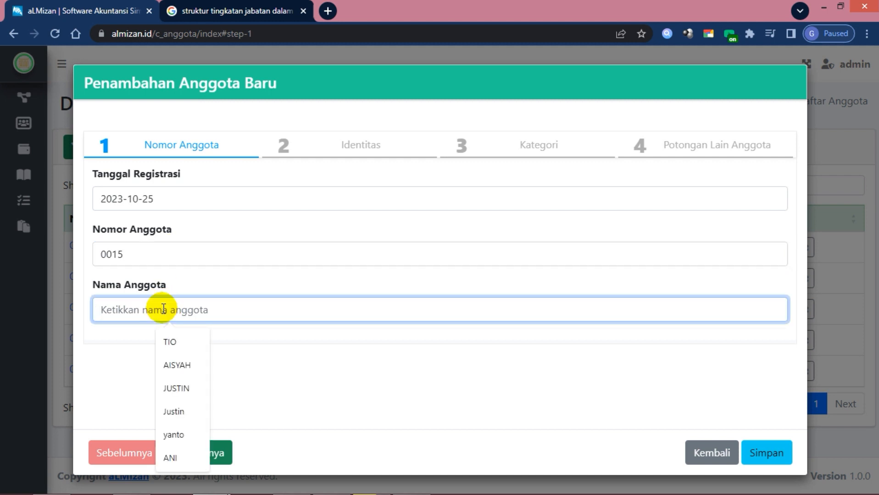
text(RONNI)
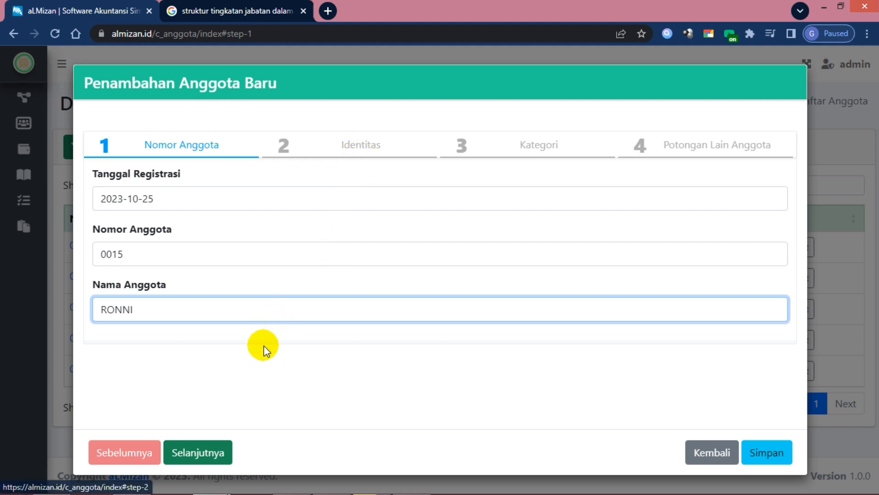
Move to the Identitas step and enter the member's KTP number, correcting its last digit
click(203, 451)
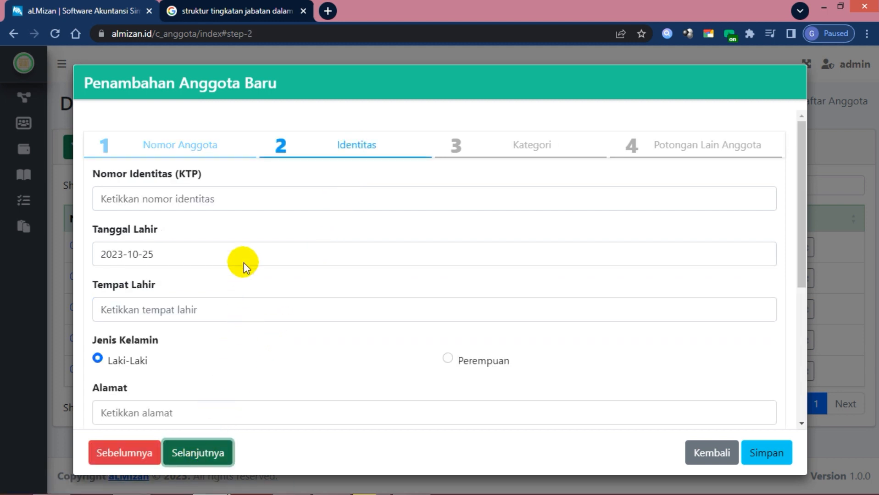
click(188, 196)
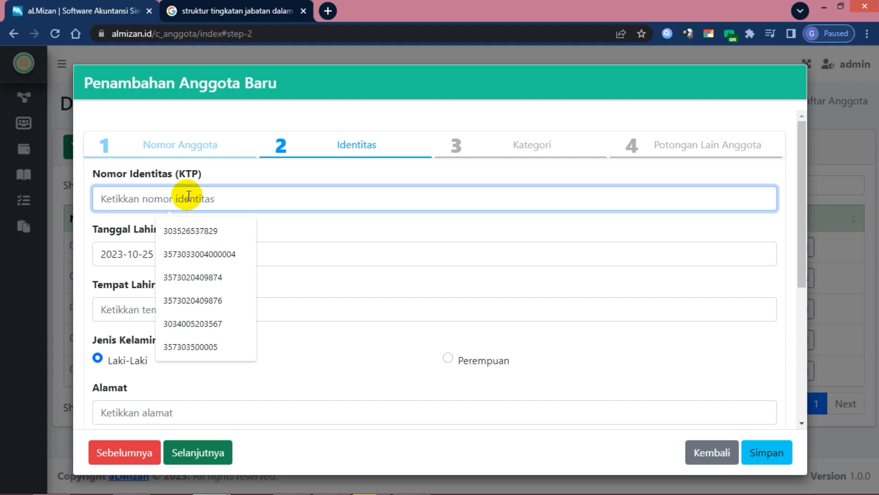
click(194, 258)
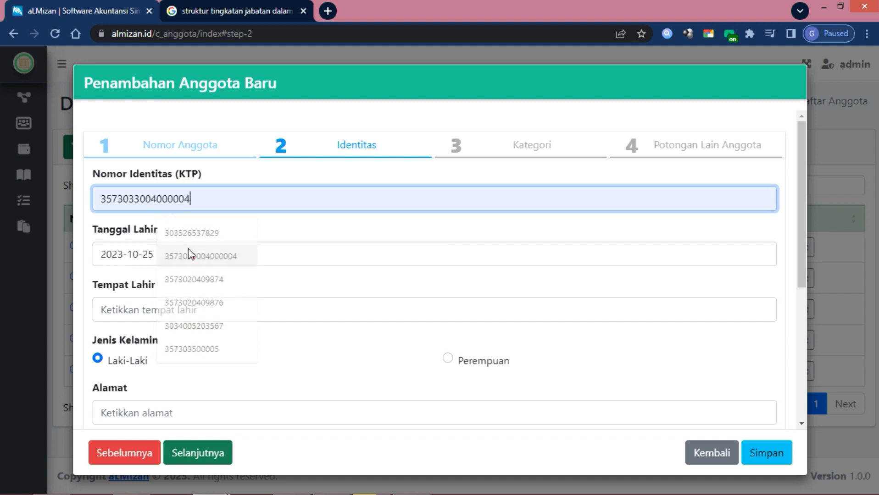
click(180, 198)
key(BackSpace)
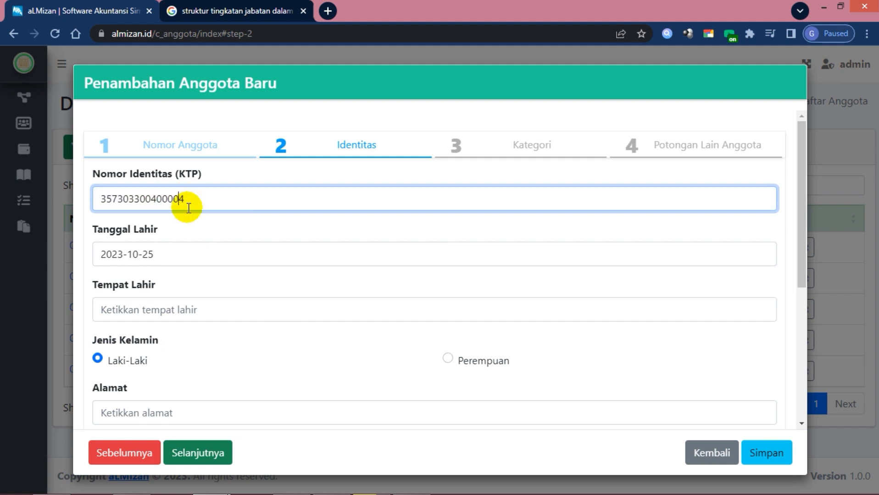
text(7)
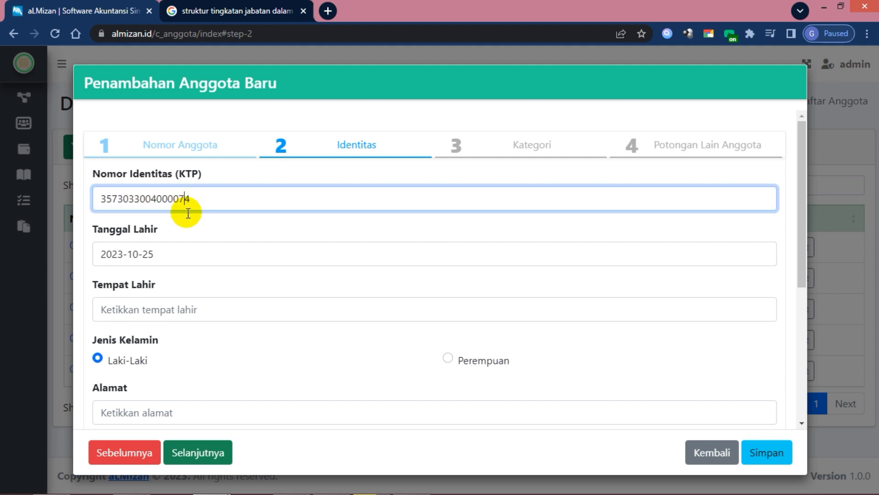
Replace the default birth date with the member's birth date and enter their birthplace
click(161, 255)
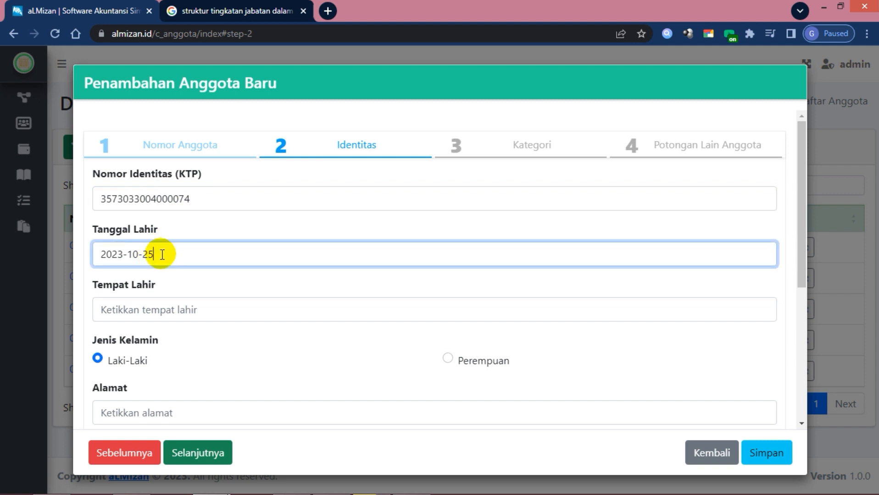
key(BackSpace)
key(BackSpace)
key(BackSpace)
key(BackSpace)
key(BackSpace)
key(BackSpace)
key(BackSpace)
key(BackSpace)
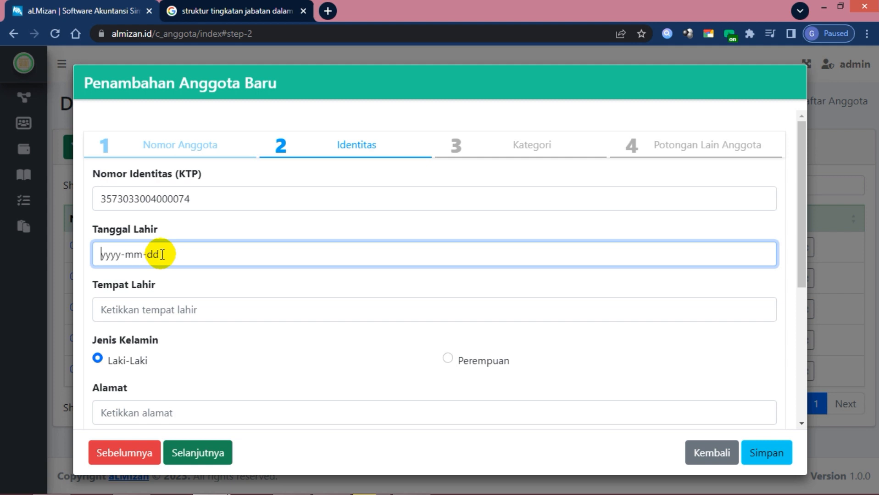
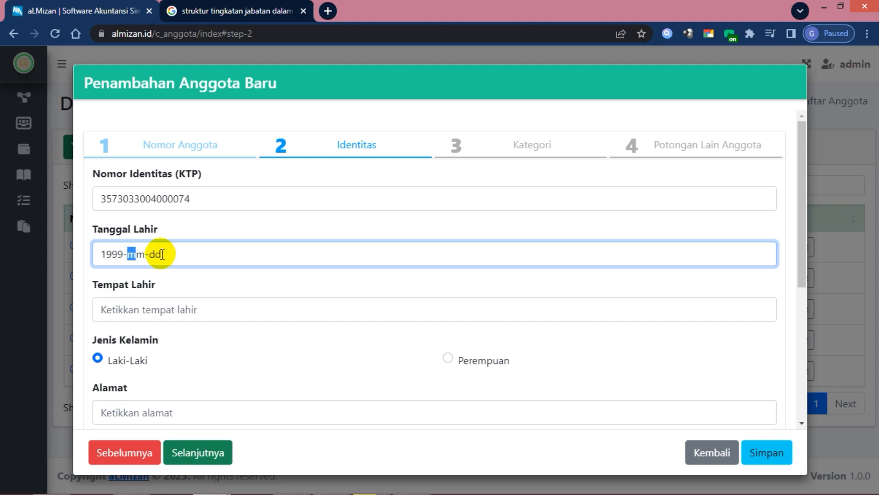
click(165, 310)
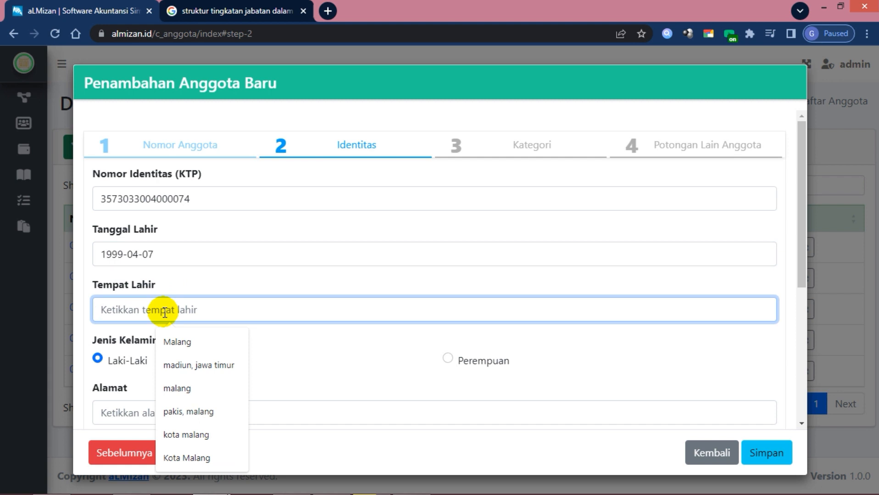
text(Mal)
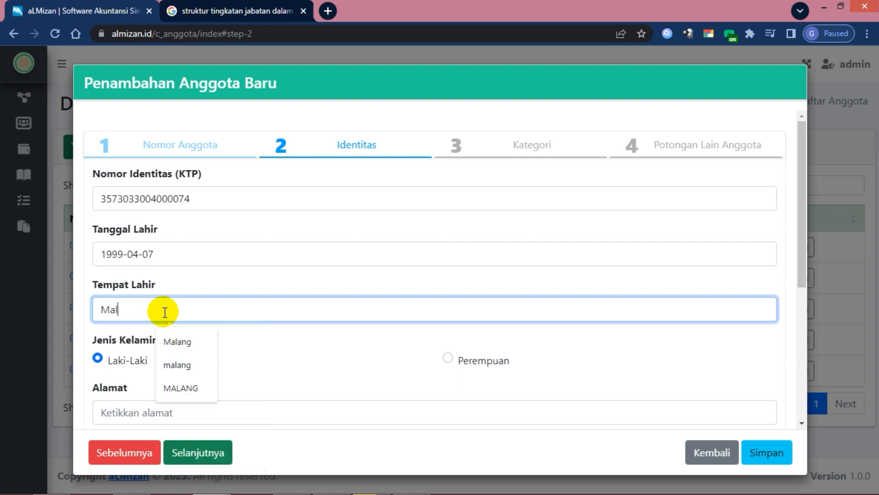
text(anh)
key(BackSpace)
Finish the birthplace entry and fill in the member's street address
text(g)
click(310, 359)
scroll(309, 360, down, 3)
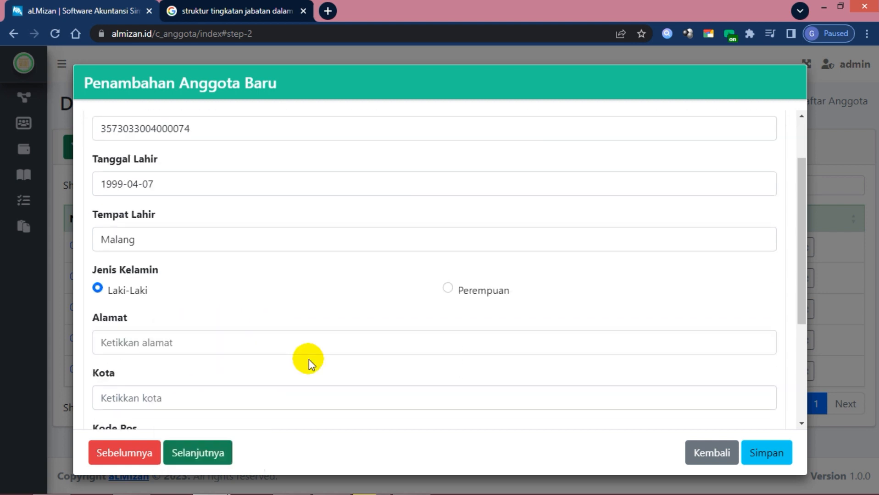
click(121, 285)
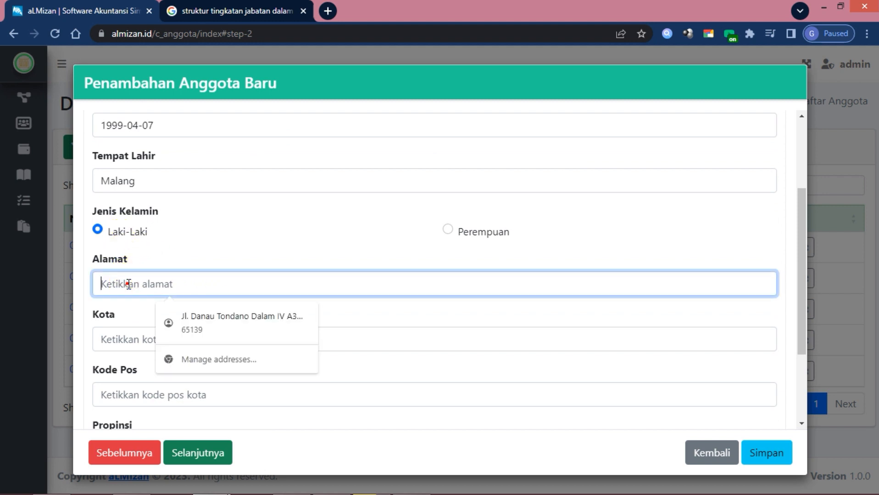
text(jl)
key(BackSpace)
key(BackSpace)
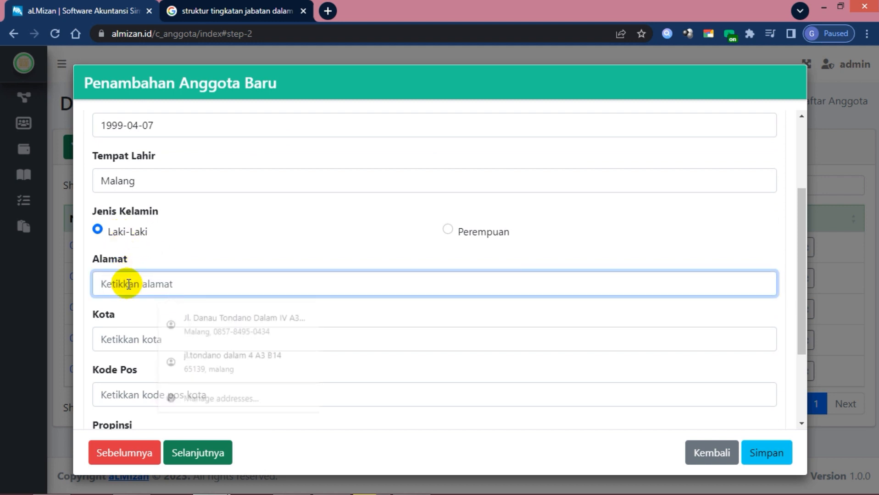
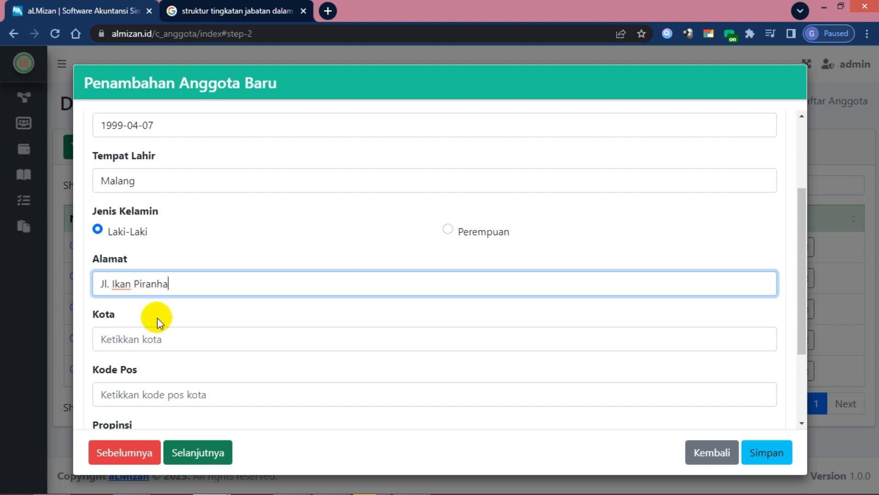
Fill in the member's city and postal code
click(195, 338)
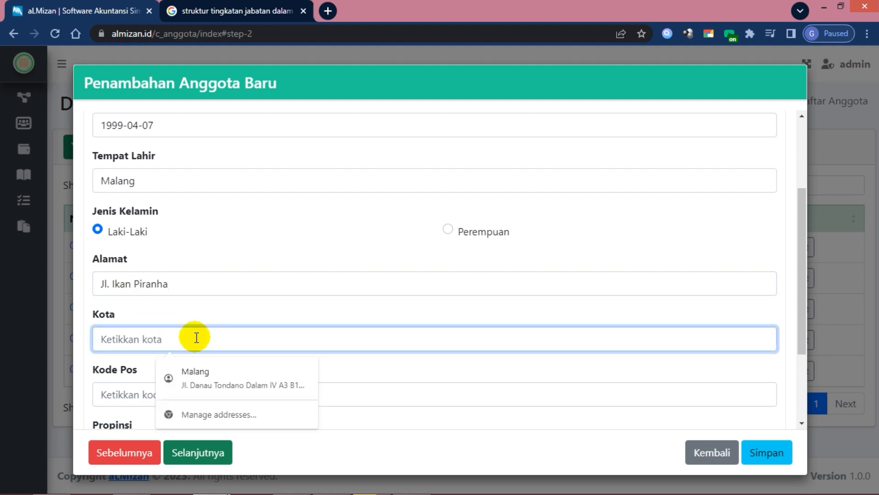
text(Malang)
click(207, 311)
scroll(207, 308, down, 3)
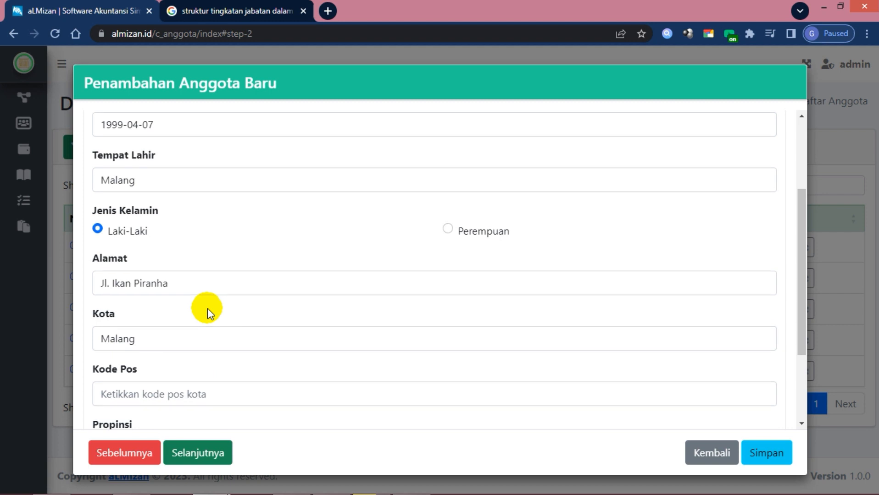
click(160, 275)
text(0)
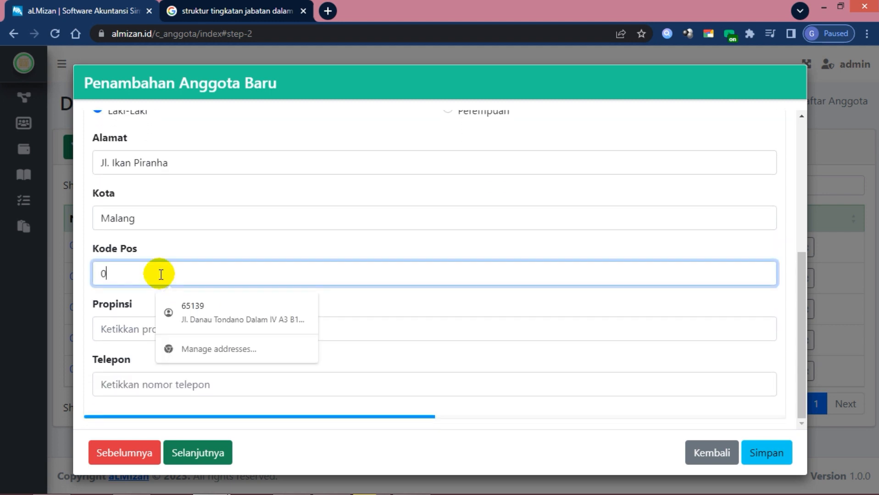
key(BackSpace)
text(65149)
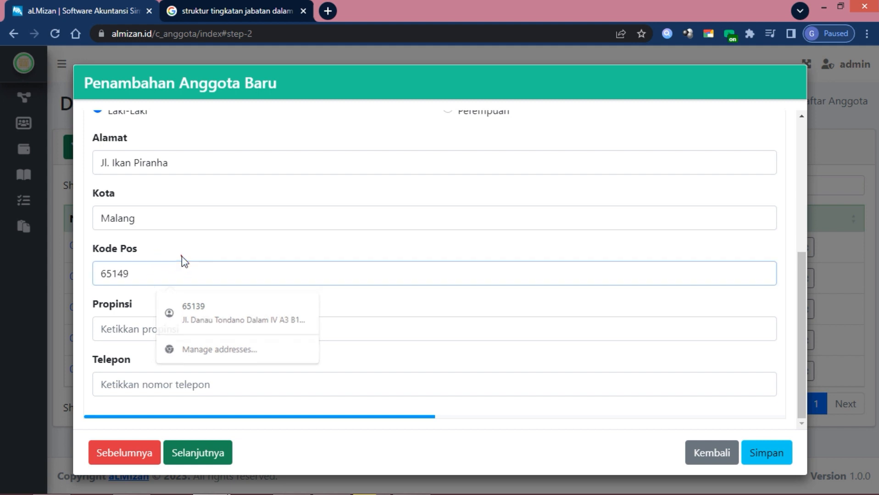
click(175, 294)
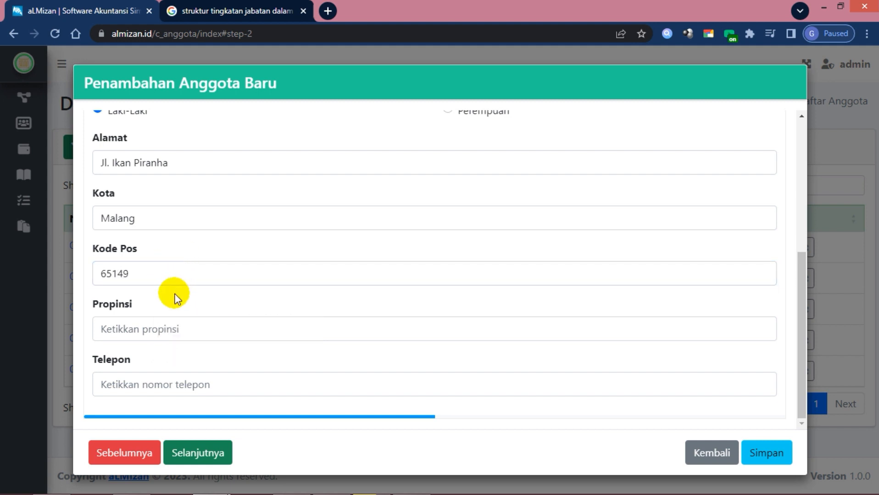
Fill in the member's province and phone number, fixing a mistyped digit
click(160, 328)
text(J)
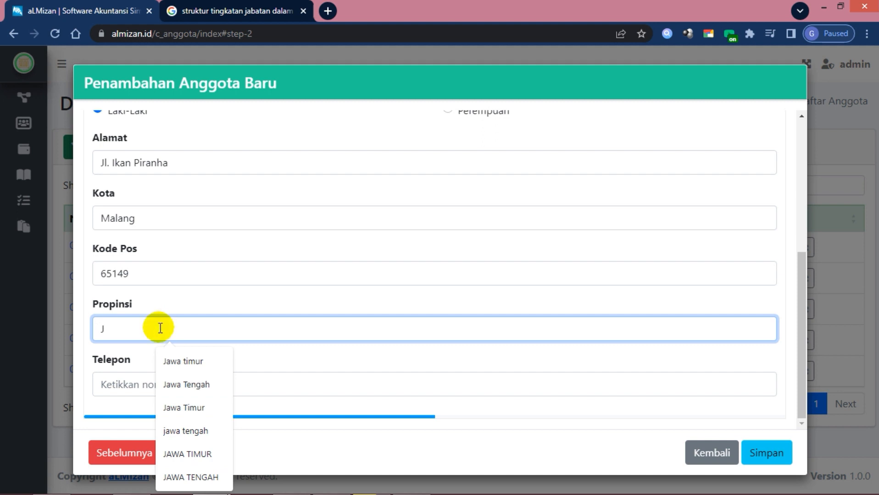
text(awa Timur)
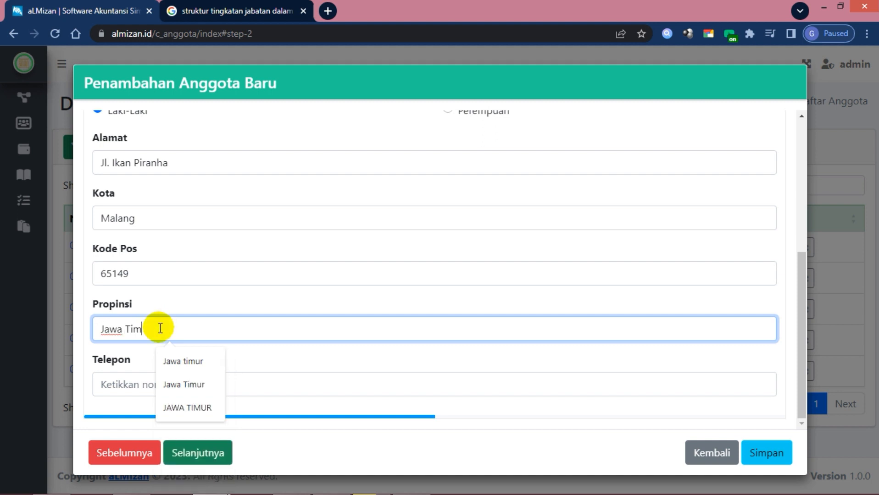
click(187, 313)
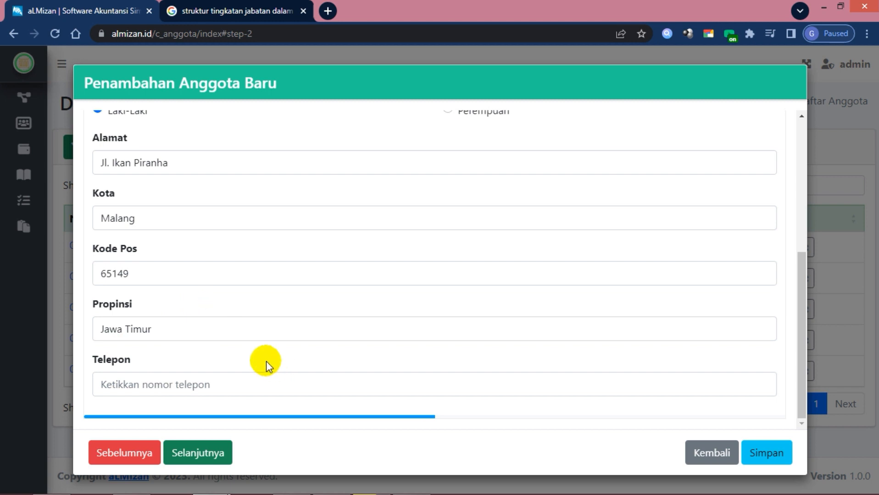
click(192, 379)
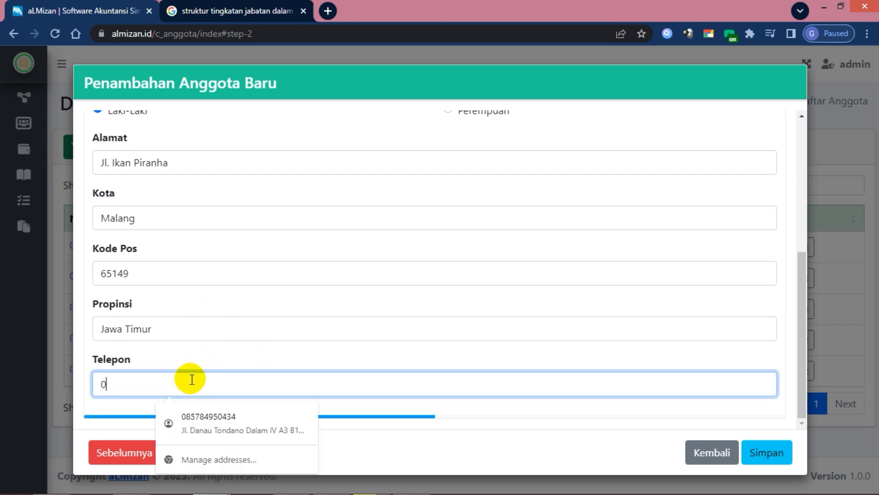
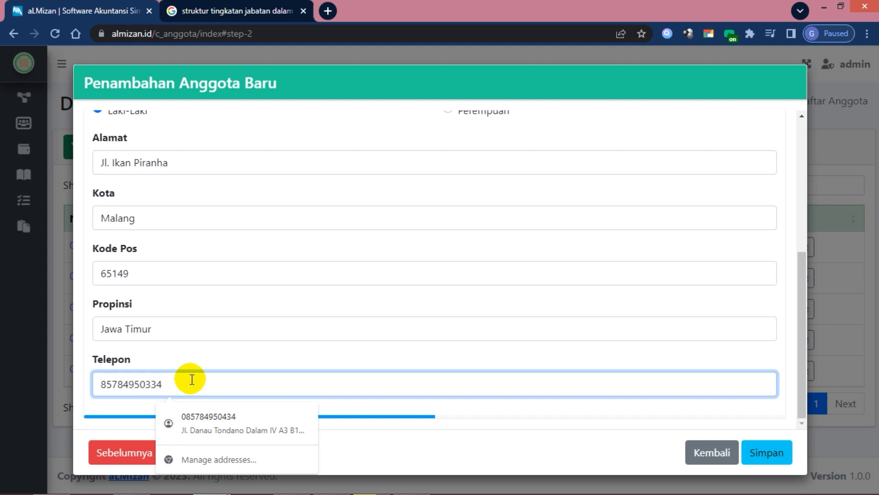
click(250, 367)
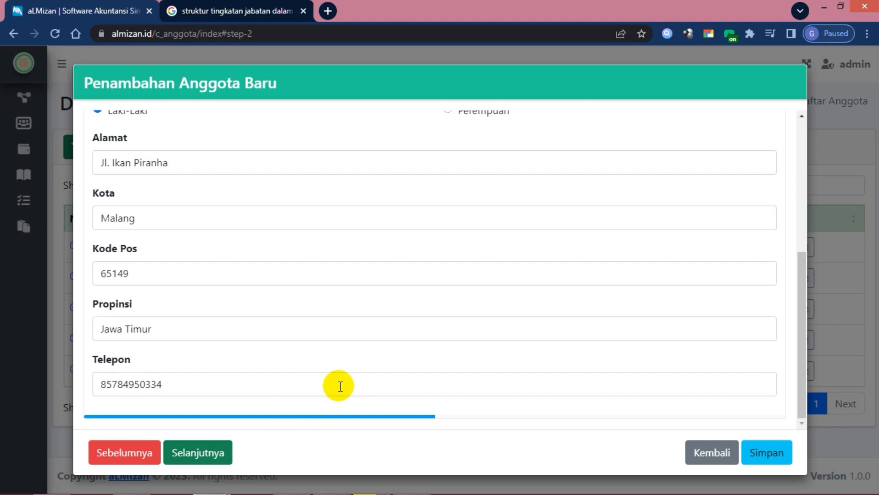
scroll(316, 390, up, 5)
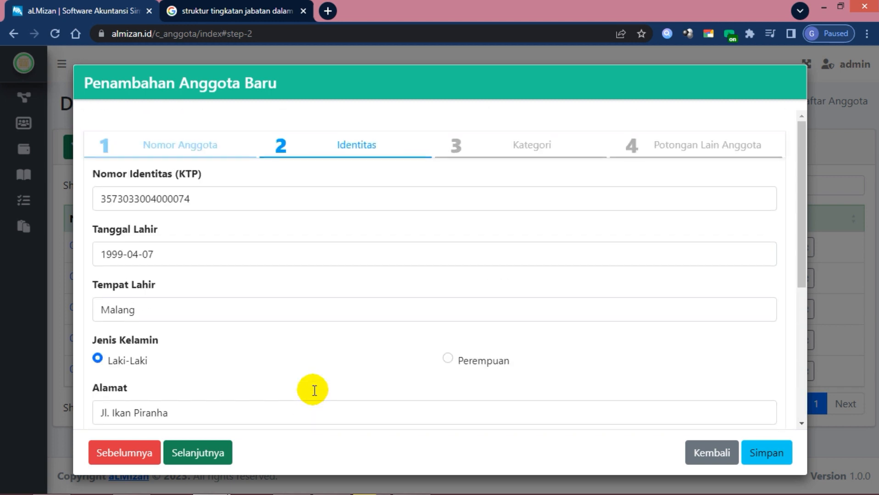
Advance the form with Selanjutnya toward step 3, Kategori
click(207, 454)
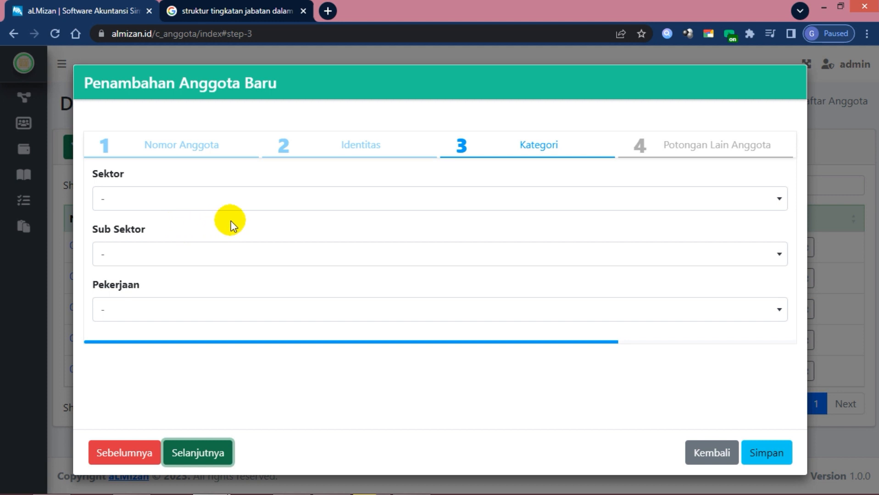
Choose Sektor CABANG and Sub Sektor SEKERTARIS, leave Pekerjaan unset, and continue to step 4
click(244, 211)
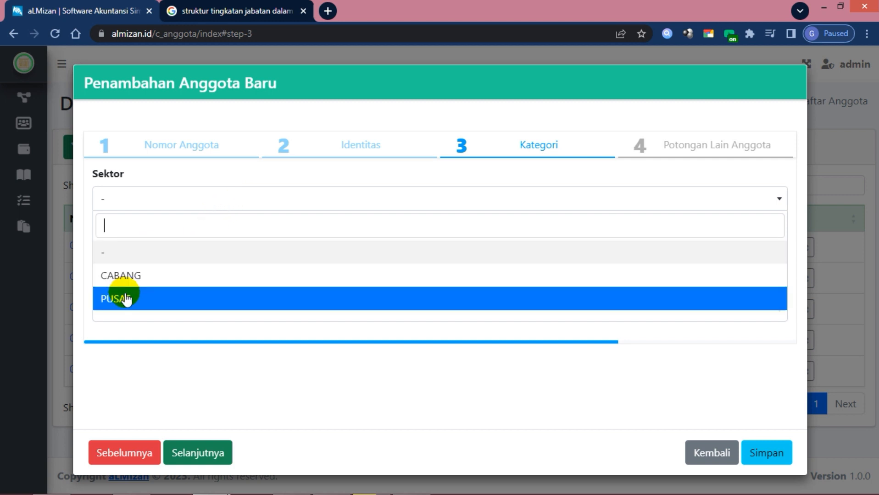
click(127, 286)
click(187, 255)
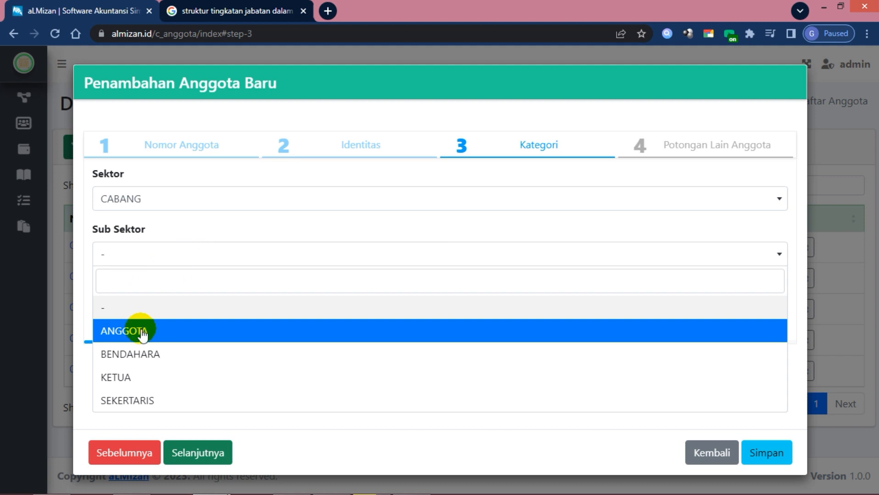
click(136, 336)
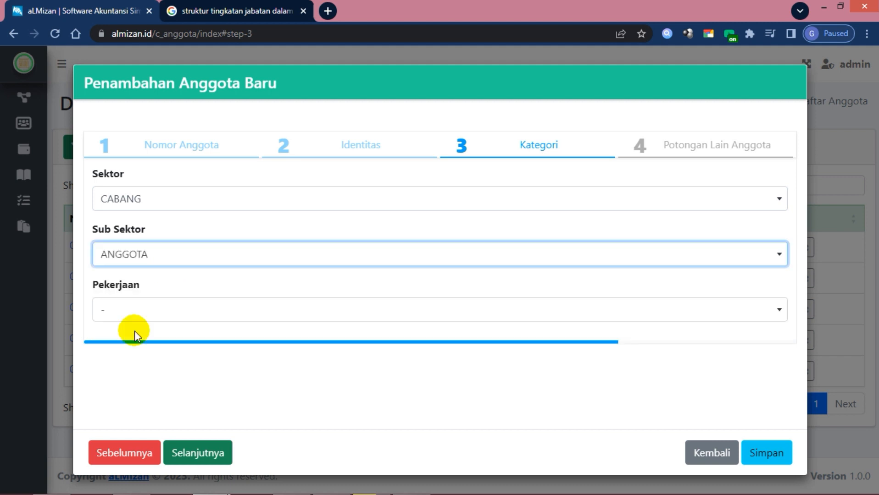
click(180, 259)
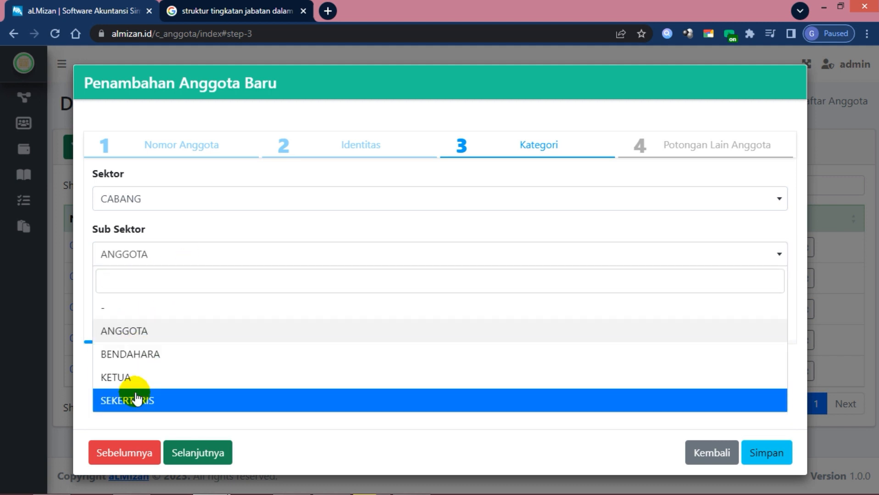
click(137, 400)
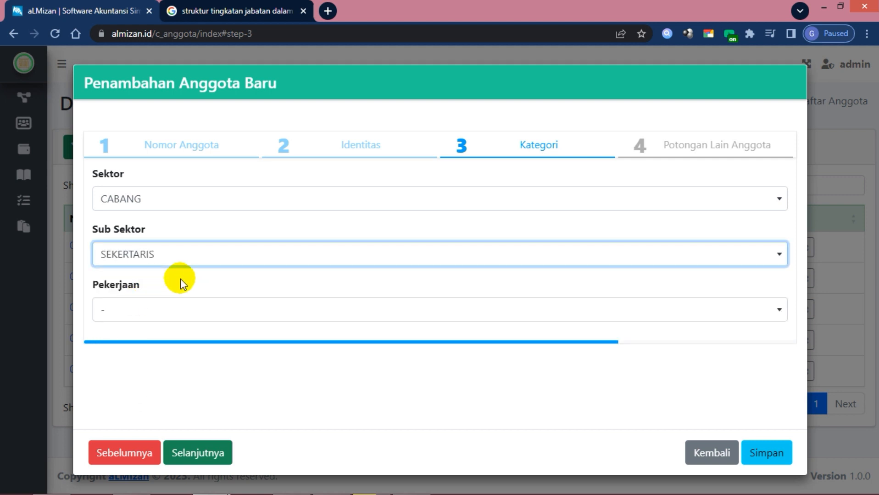
click(157, 310)
click(138, 365)
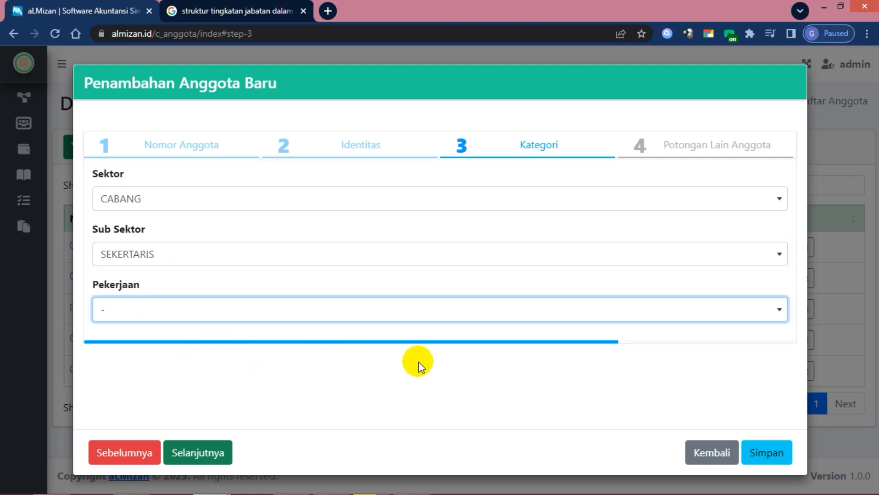
click(222, 453)
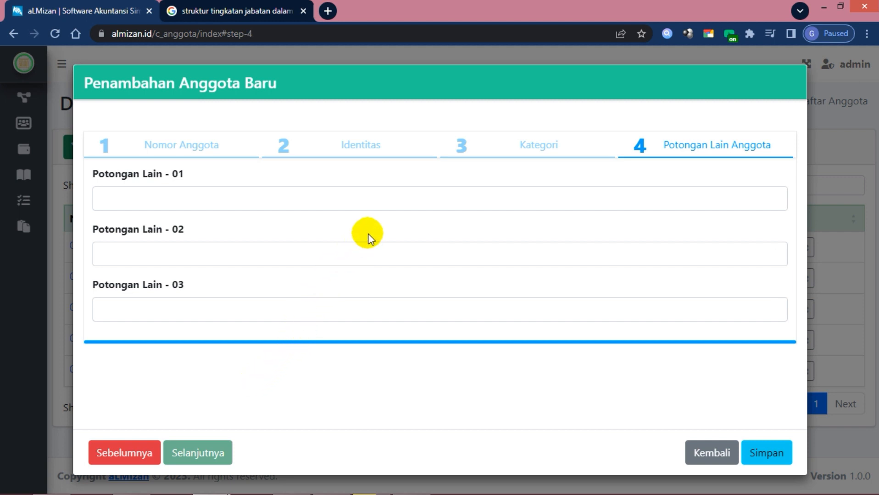
Enter Potongan Lain 01, 02 and 03 as 50000, 30000 and 15000
click(485, 196)
text(0)
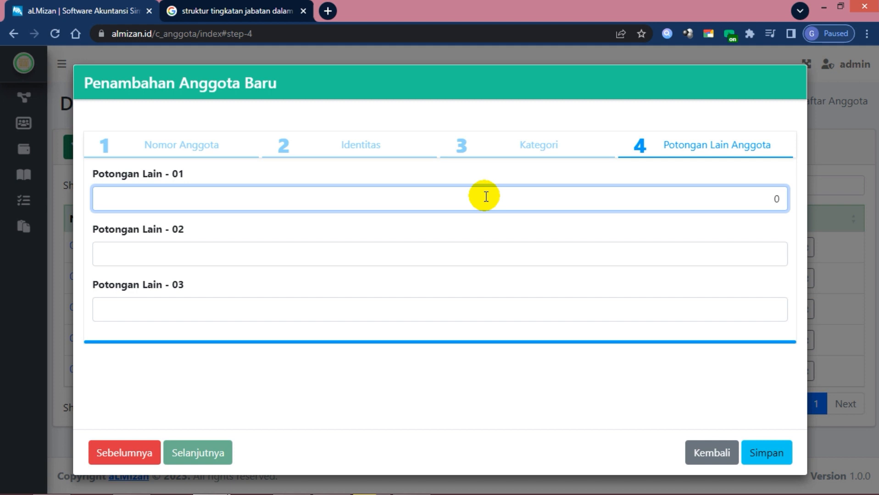
text(500000)
key(Tab)
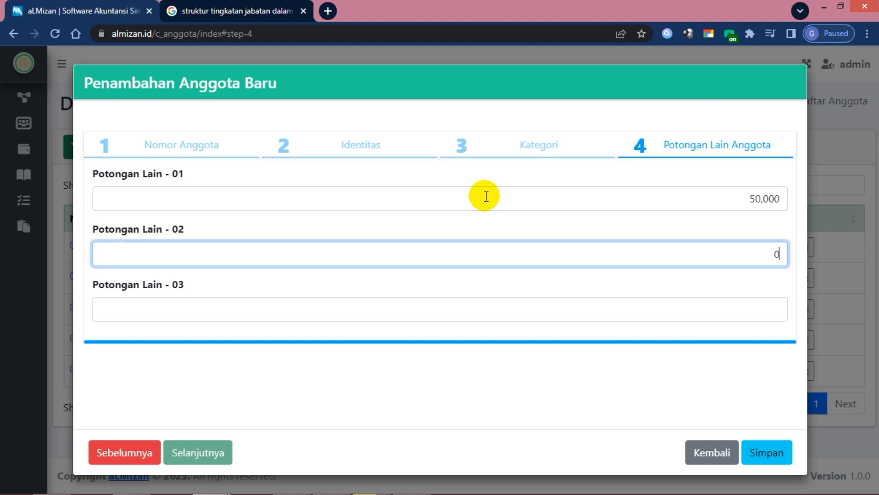
text(300000)
key(Tab)
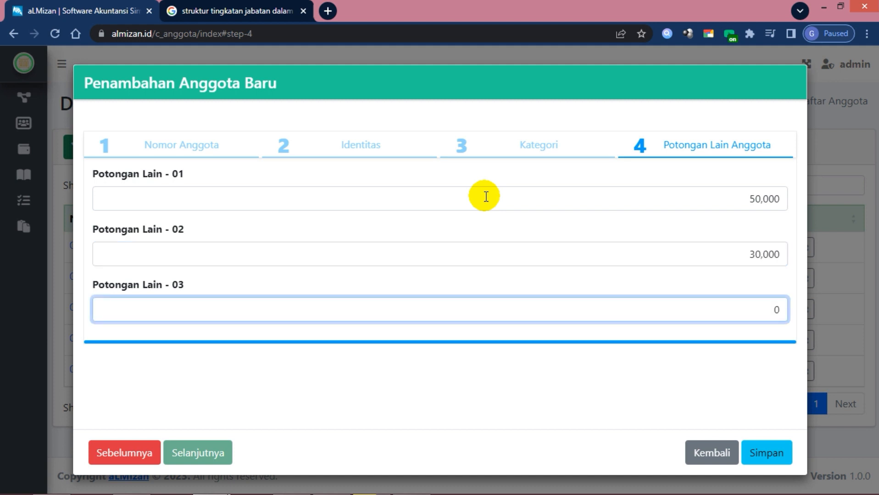
text(150000)
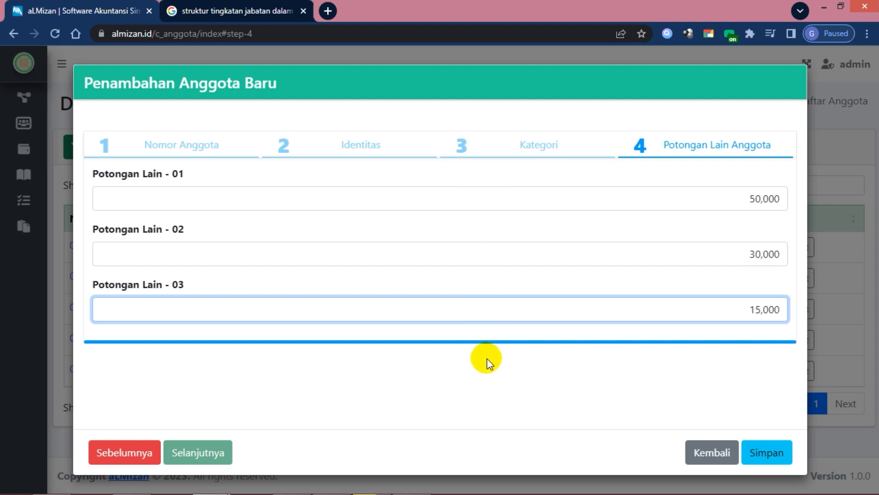
Save the new member record and close the form back to the Daftar Anggota list
click(765, 456)
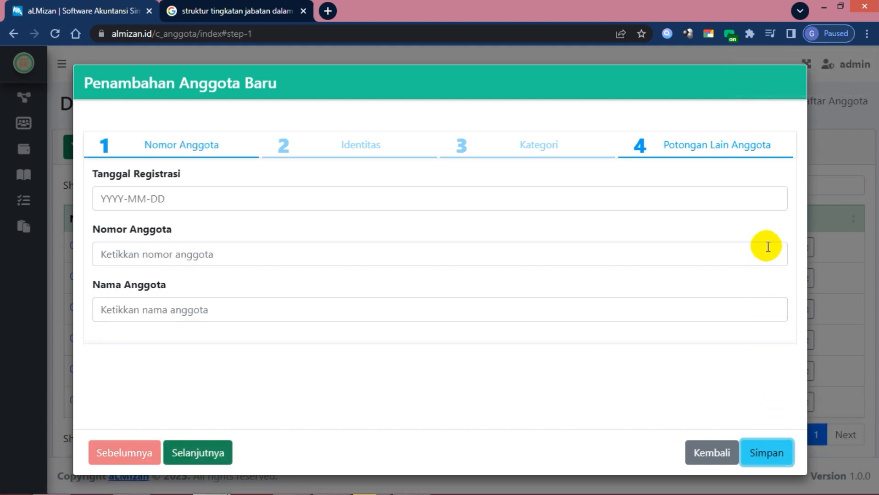
click(710, 458)
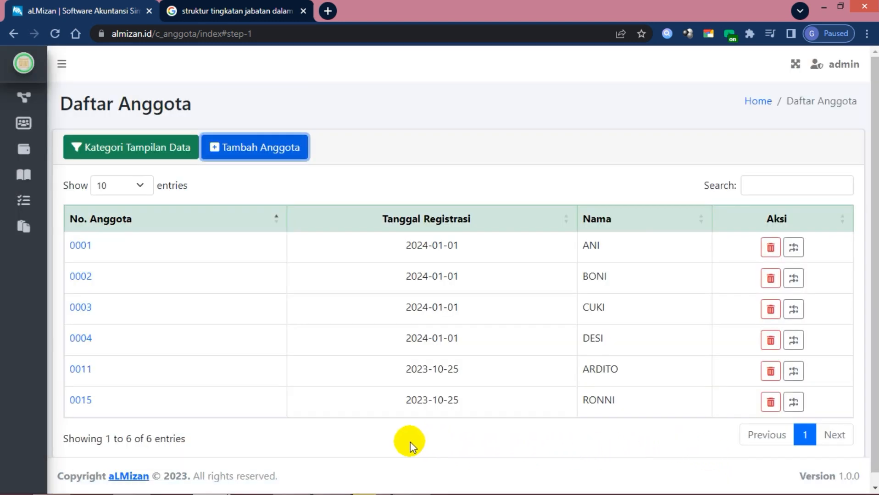
scroll(411, 443, down, 1)
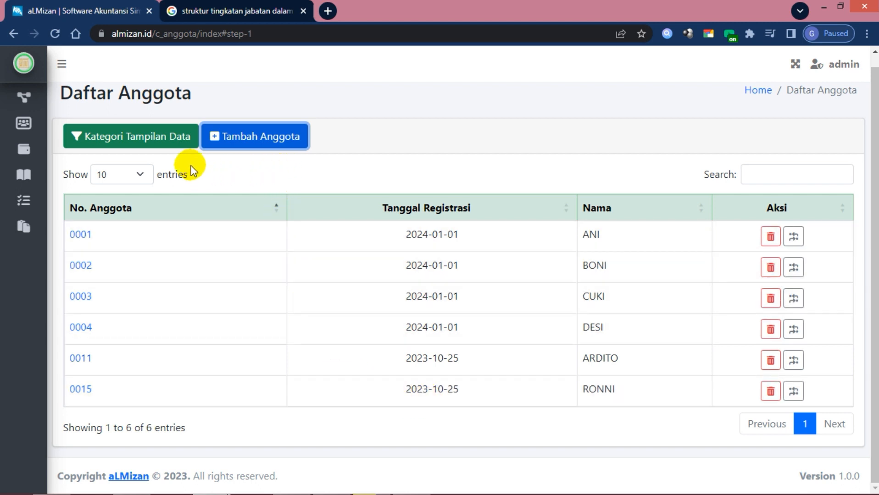
Try the status, sector and sub-sector filter toggles in Kategori Tampilan Data, leaving them off
click(158, 146)
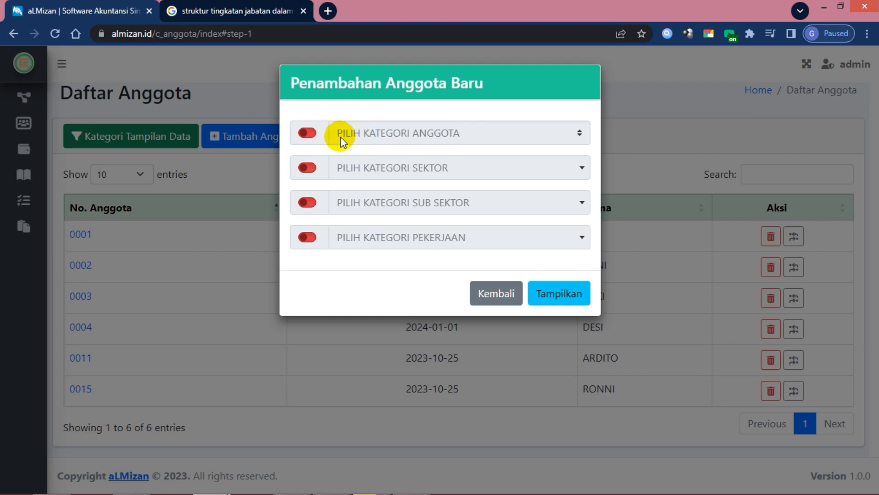
click(307, 134)
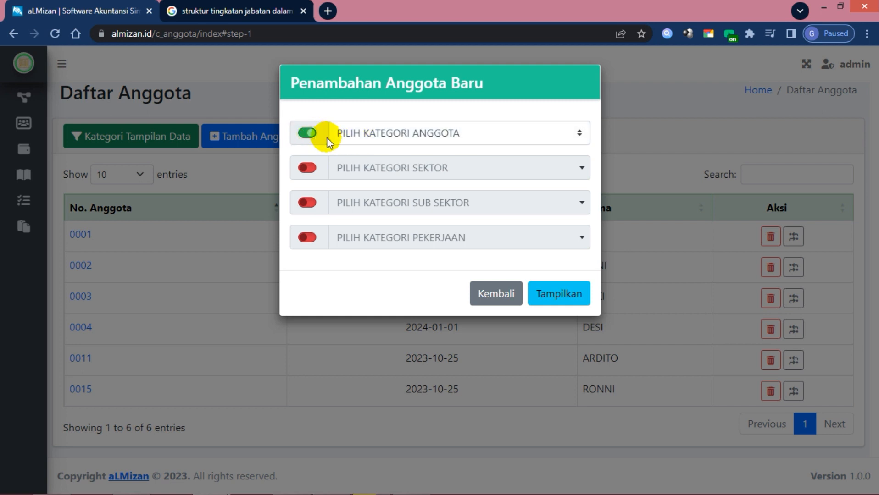
click(485, 136)
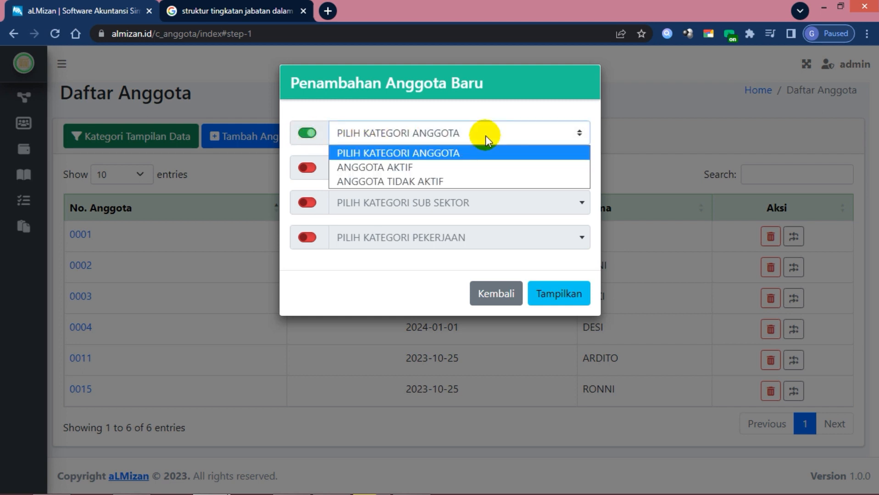
click(326, 134)
click(307, 133)
click(306, 169)
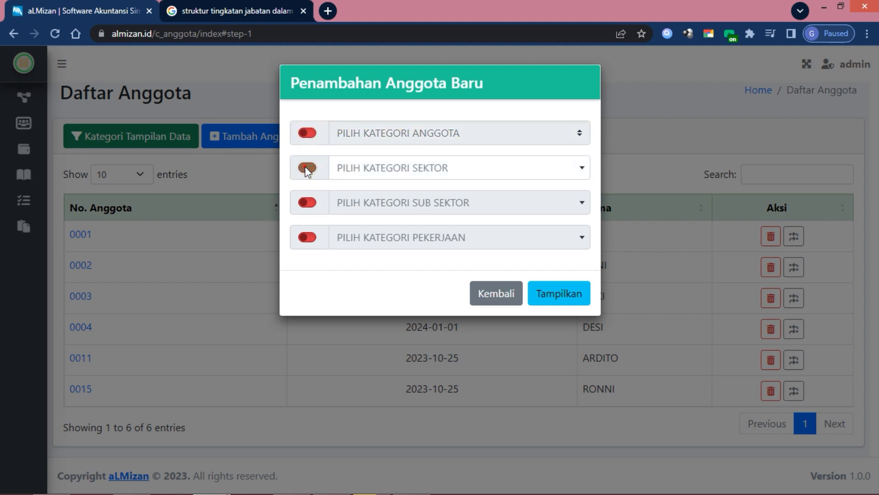
click(399, 171)
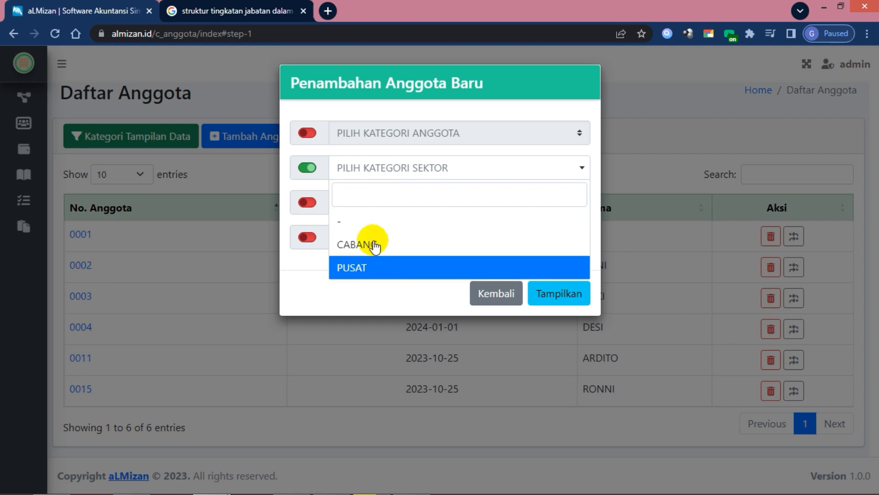
click(307, 168)
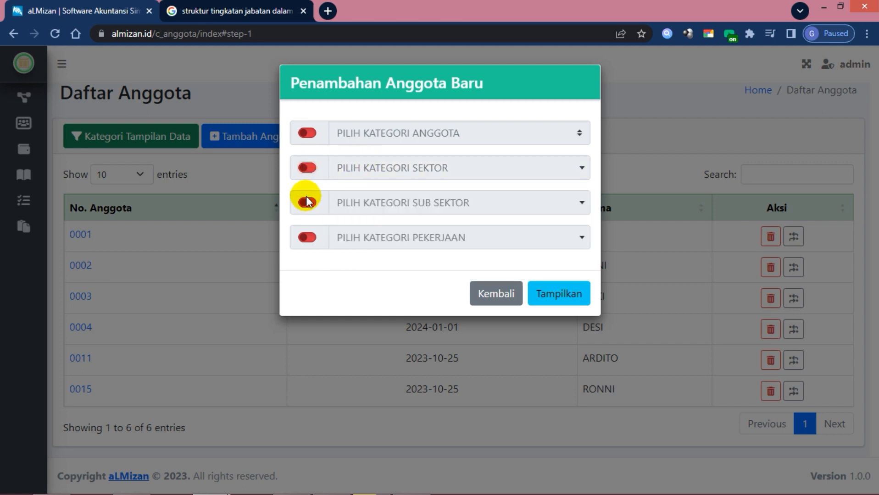
click(307, 202)
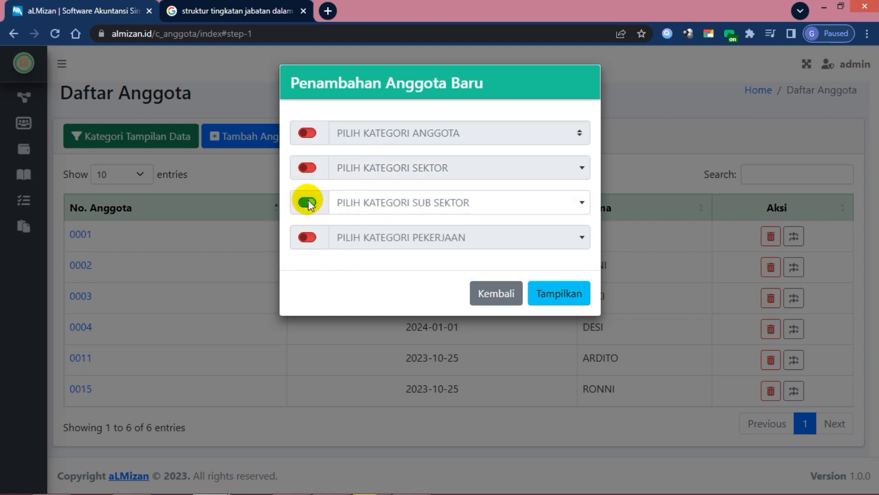
click(357, 207)
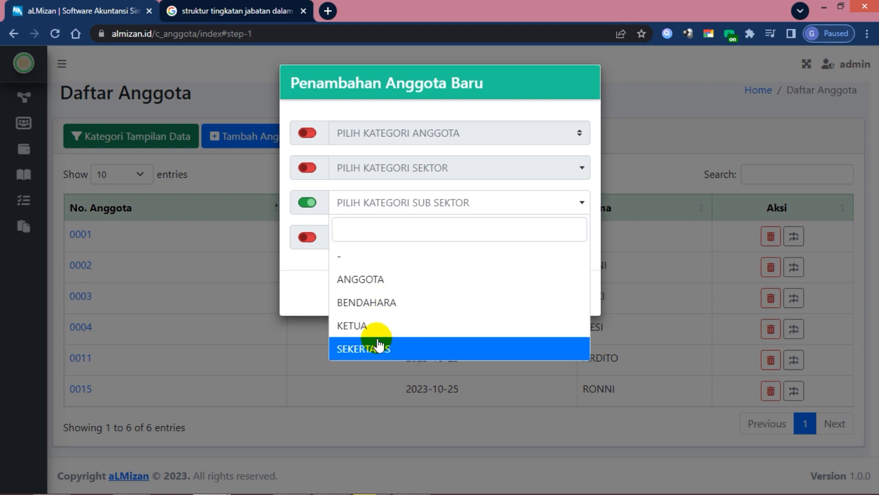
click(314, 203)
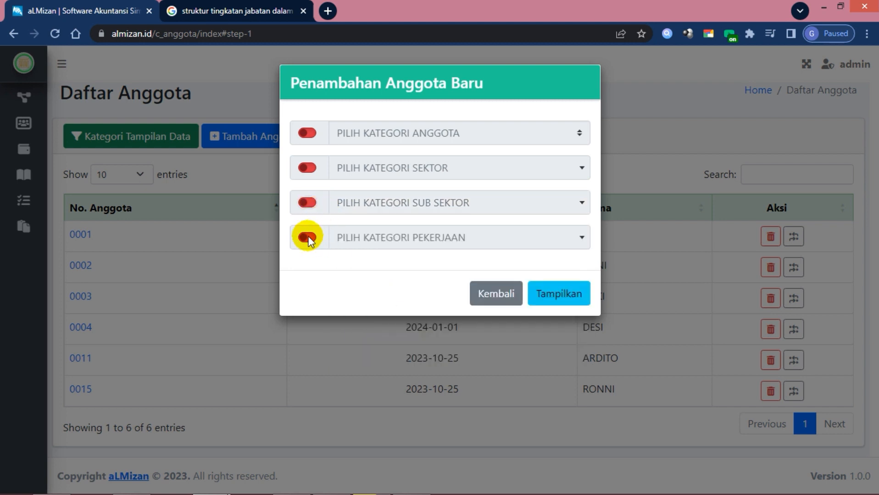
Filter the member list by Sub Sektor SEKERTARIS
click(311, 203)
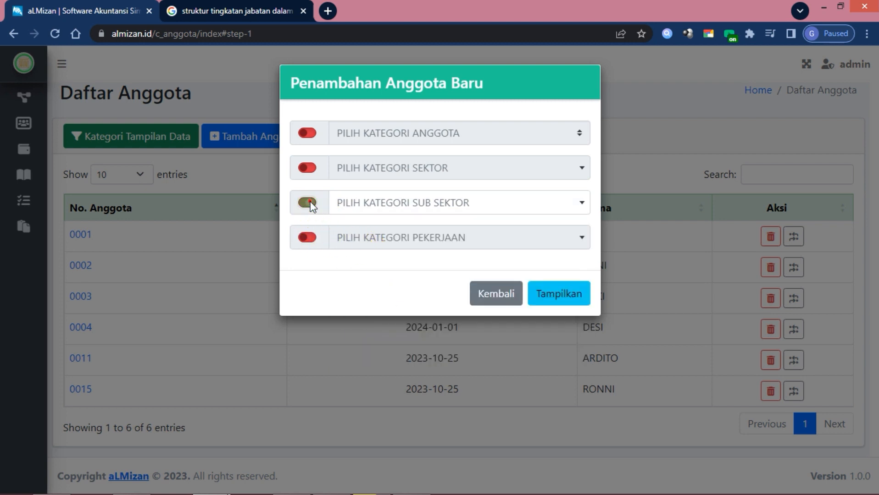
click(367, 207)
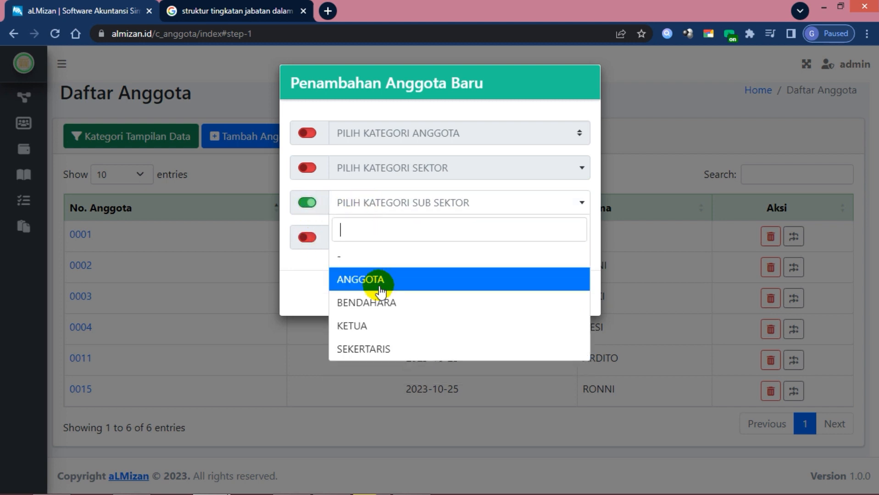
click(376, 349)
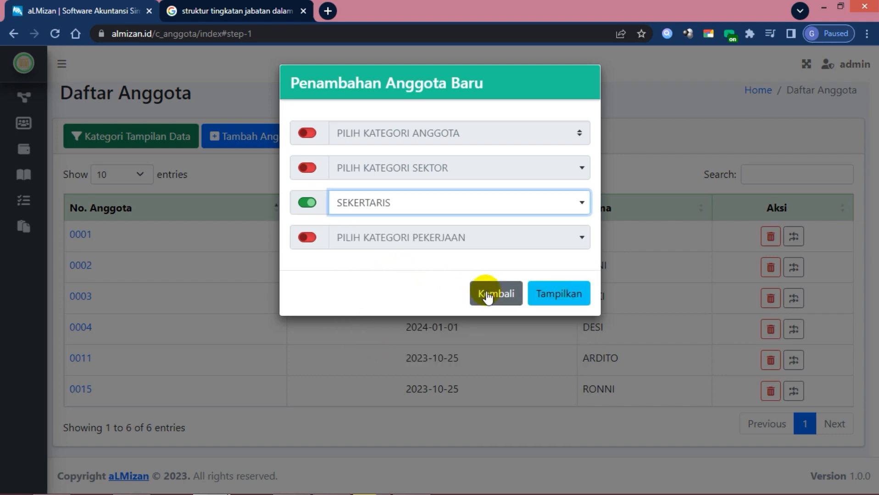
click(557, 296)
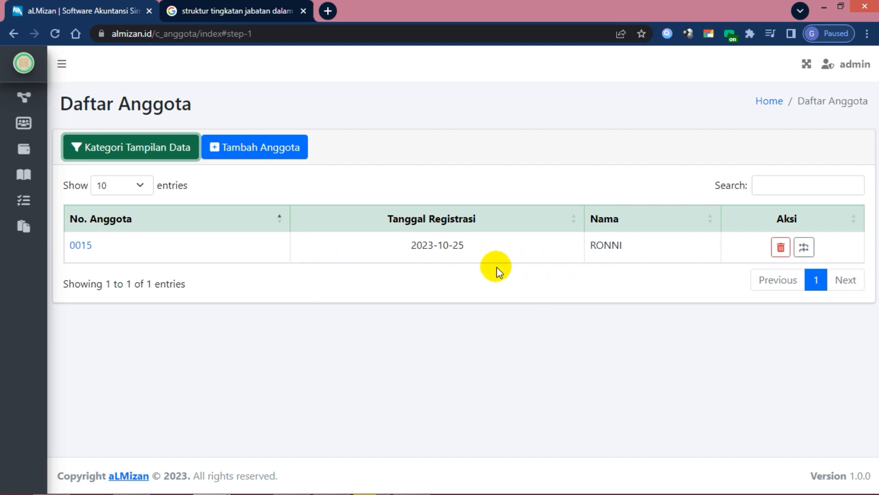
Show all members without filters, then switch the chosen member to inactive and confirm with 'Ya, Saya yakin!'
click(143, 156)
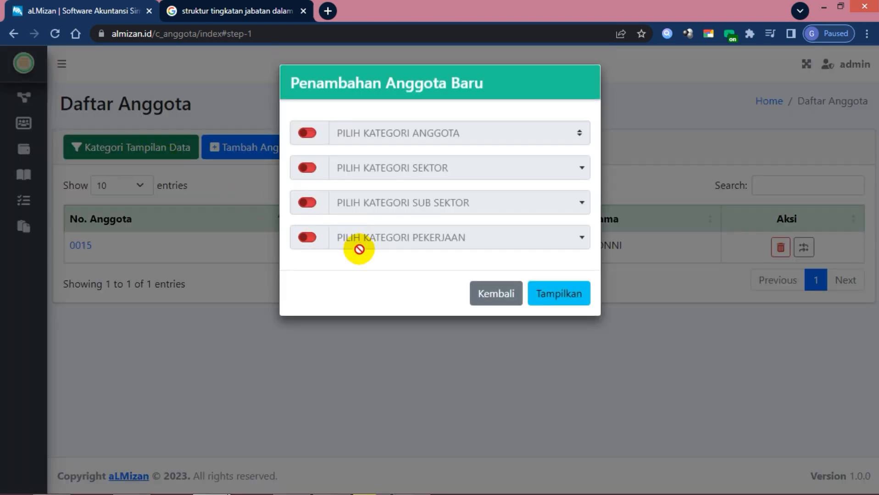
click(562, 295)
click(581, 176)
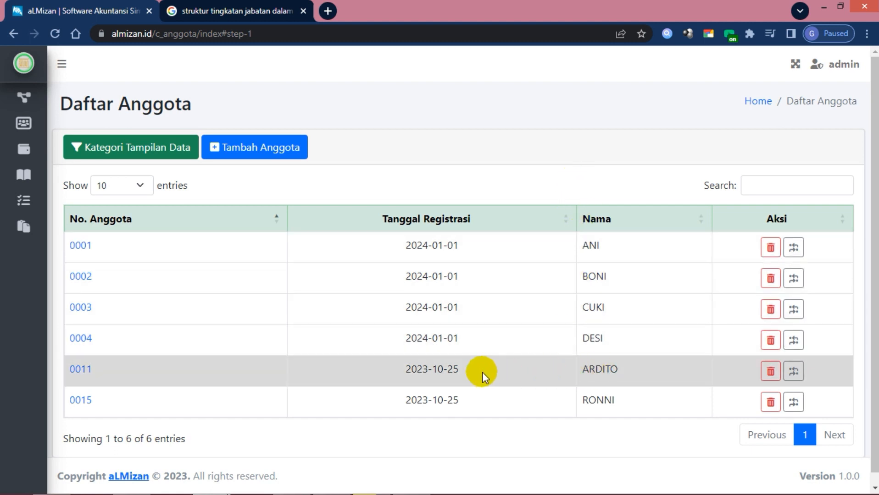
click(794, 371)
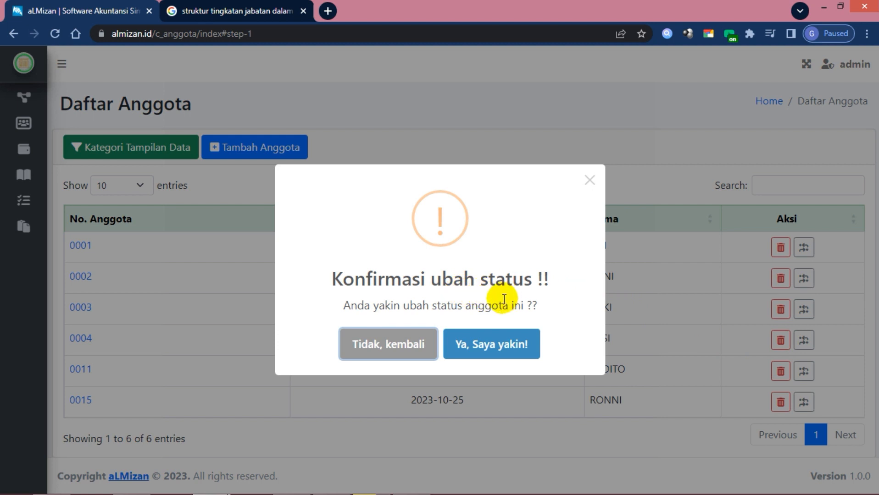
click(491, 348)
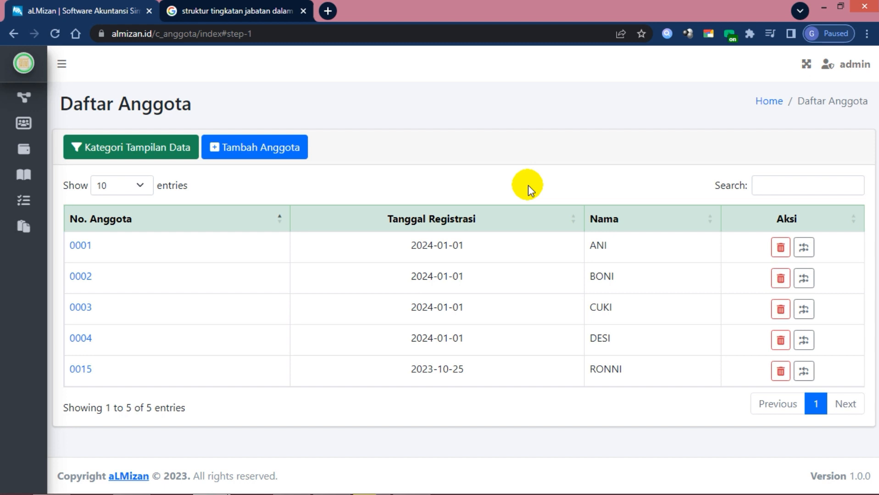
Filter Daftar Anggota by Kategori Anggota ANGGOTA TIDAK AKTIF to list the three inactive members
click(169, 153)
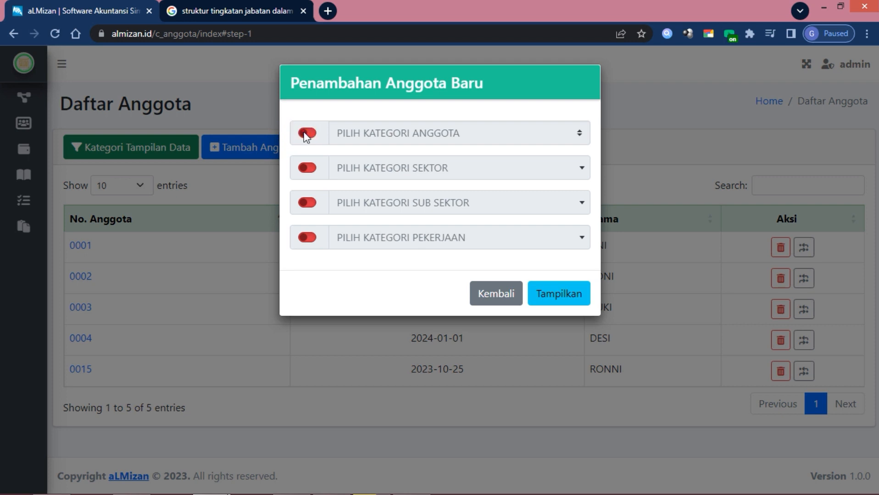
click(305, 133)
click(392, 137)
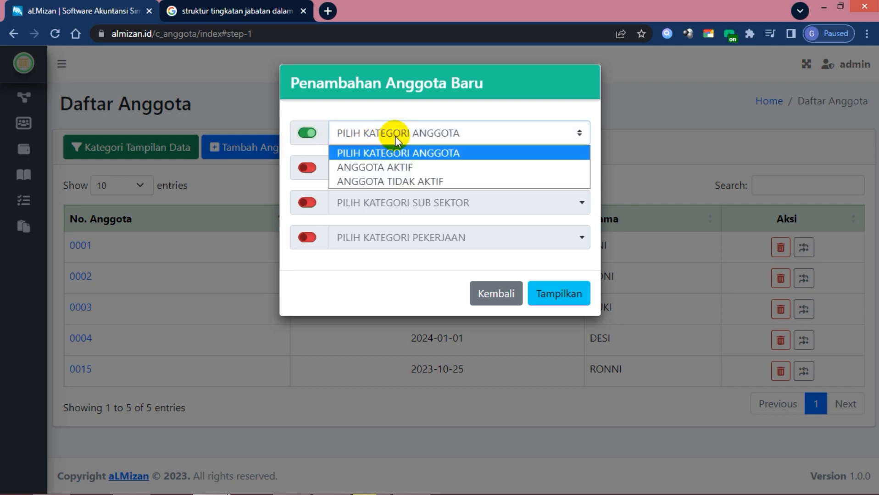
click(393, 180)
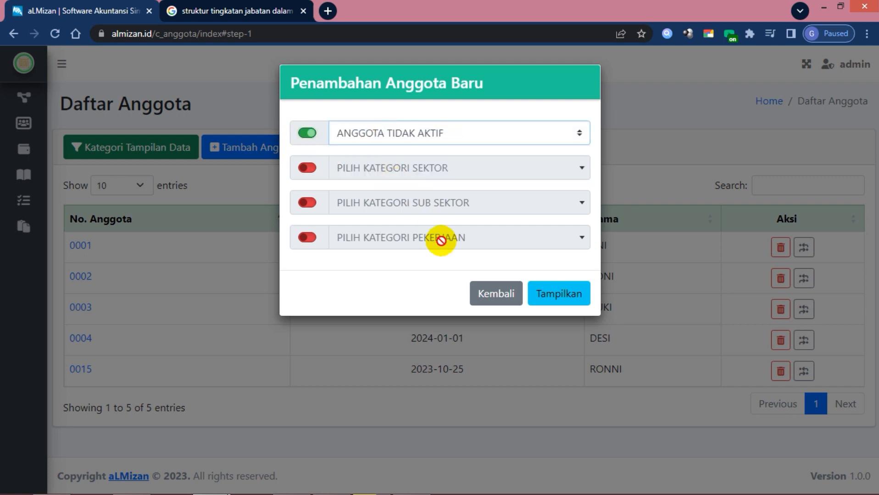
click(556, 292)
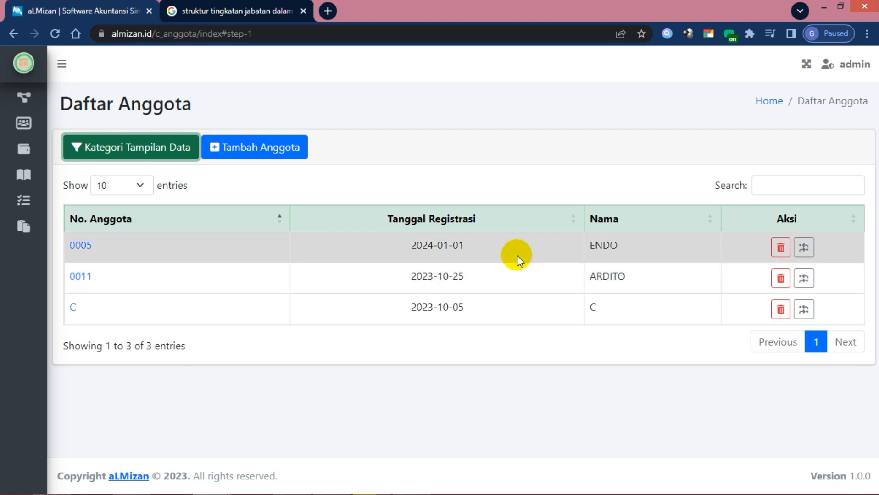
click(523, 186)
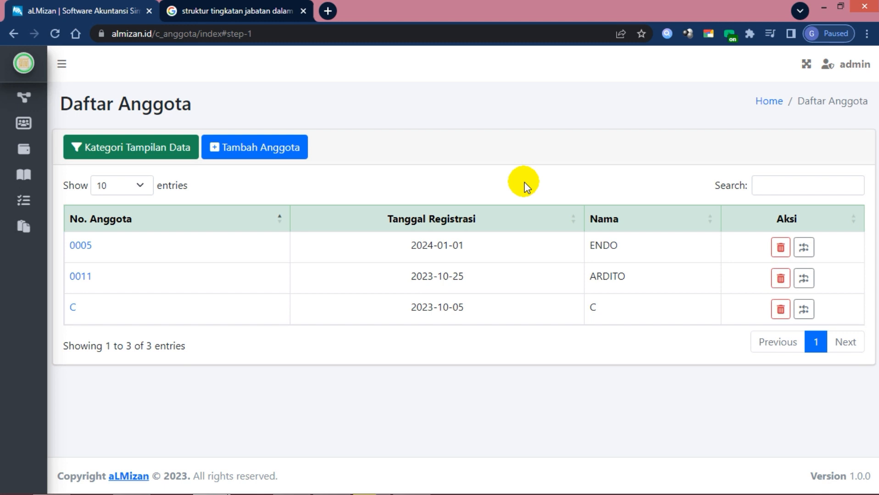